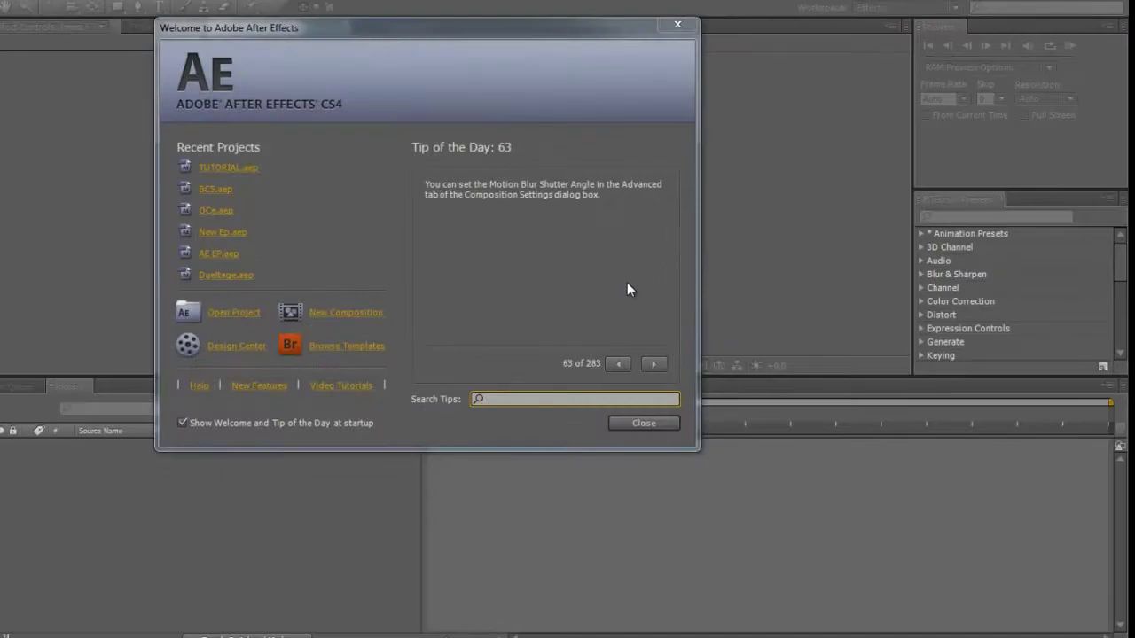
Close the welcome screen and create Comp 1 at 1280×720, 59.94 fps.
left_click(653, 426)
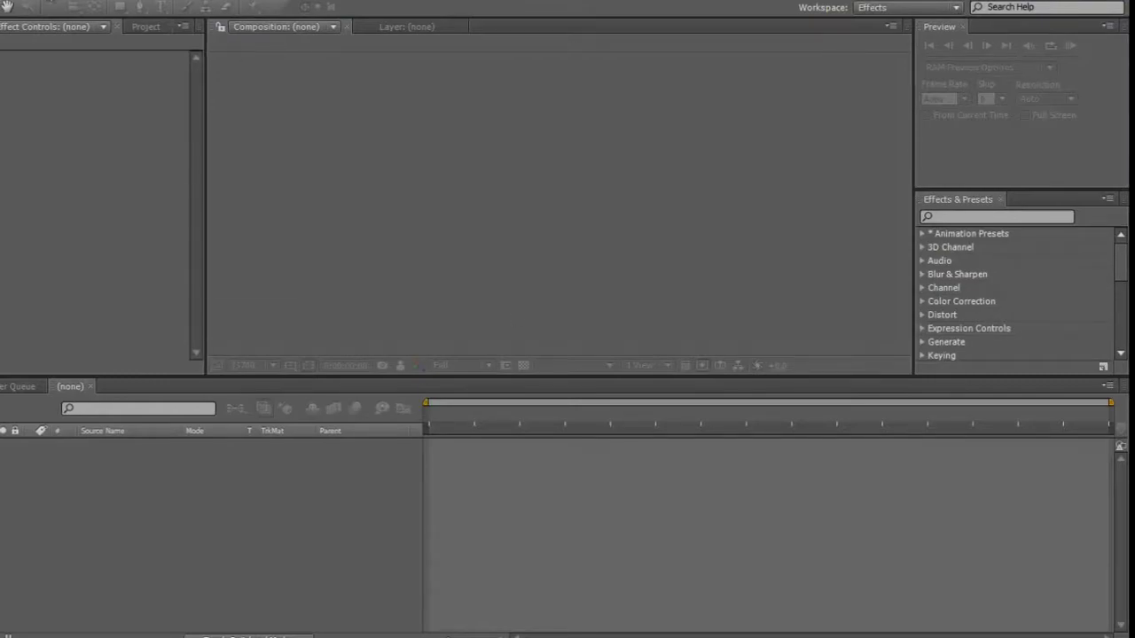
left_click(71, 0)
left_click(110, 9)
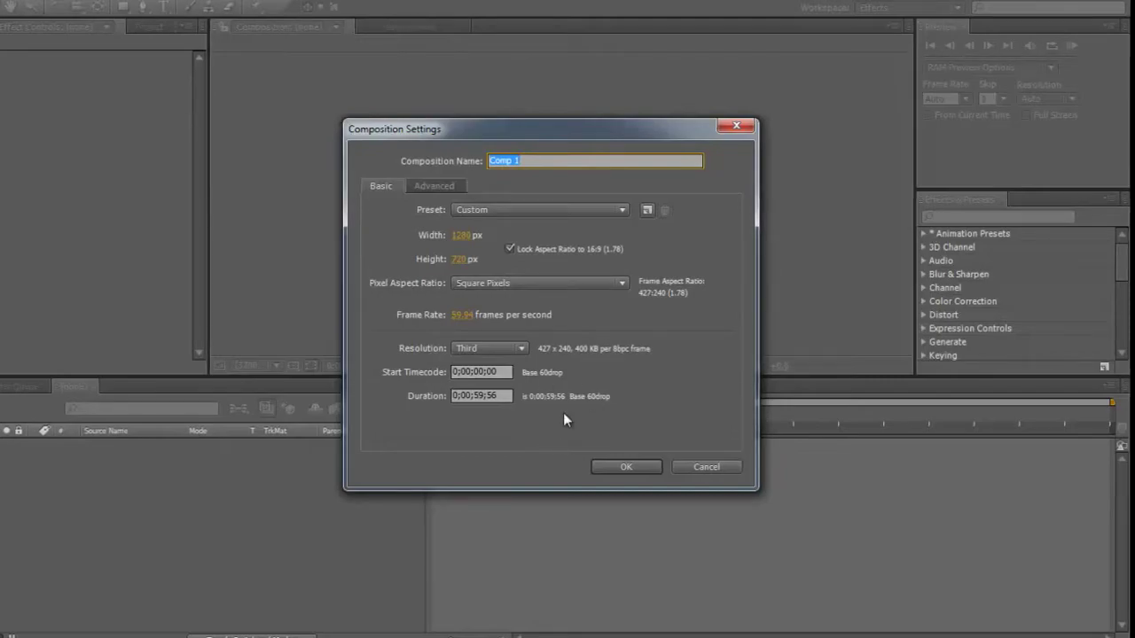
left_click(620, 464)
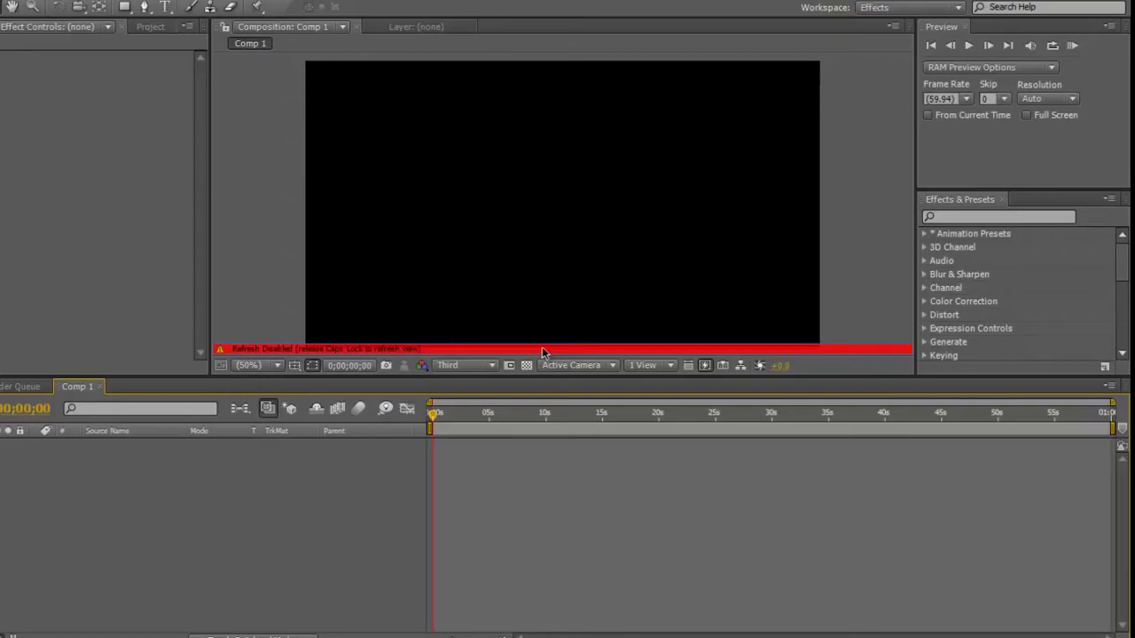
key("Caps_Lock")
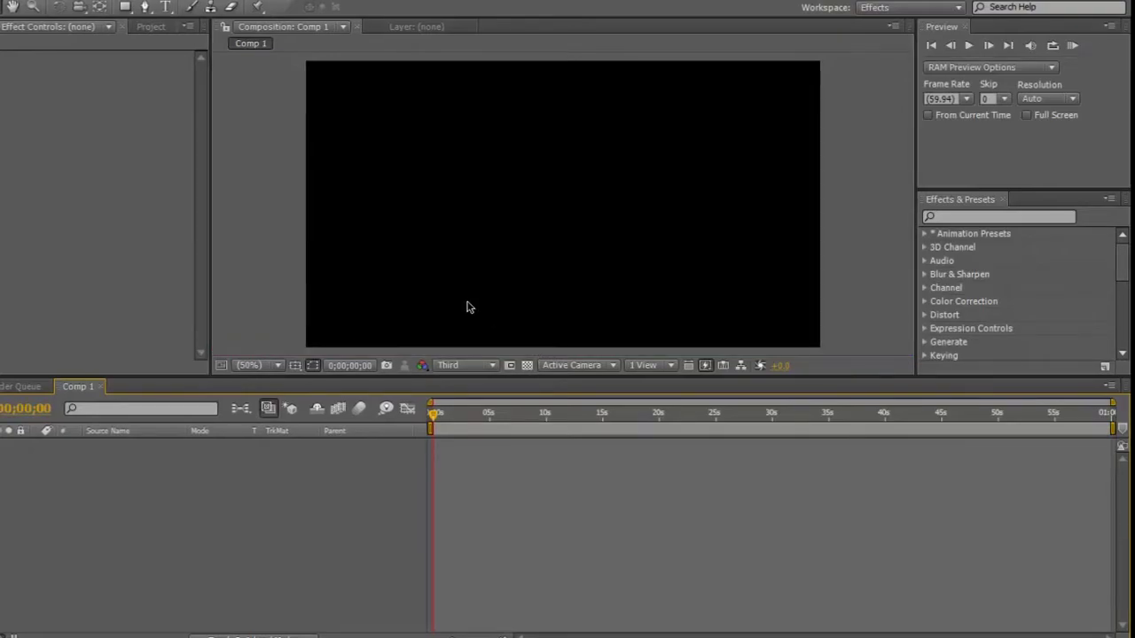
Import Haviko.mp4 from Desktop > BLind Clips and drag it into the Comp 1 timeline.
key("ctrl+i")
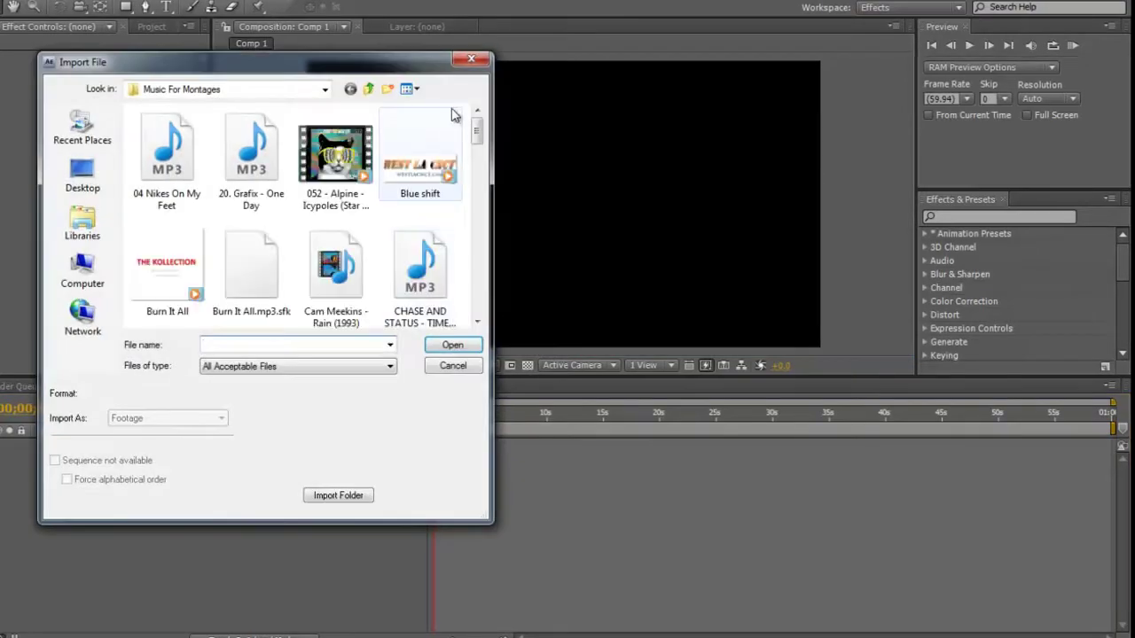
left_click(108, 188)
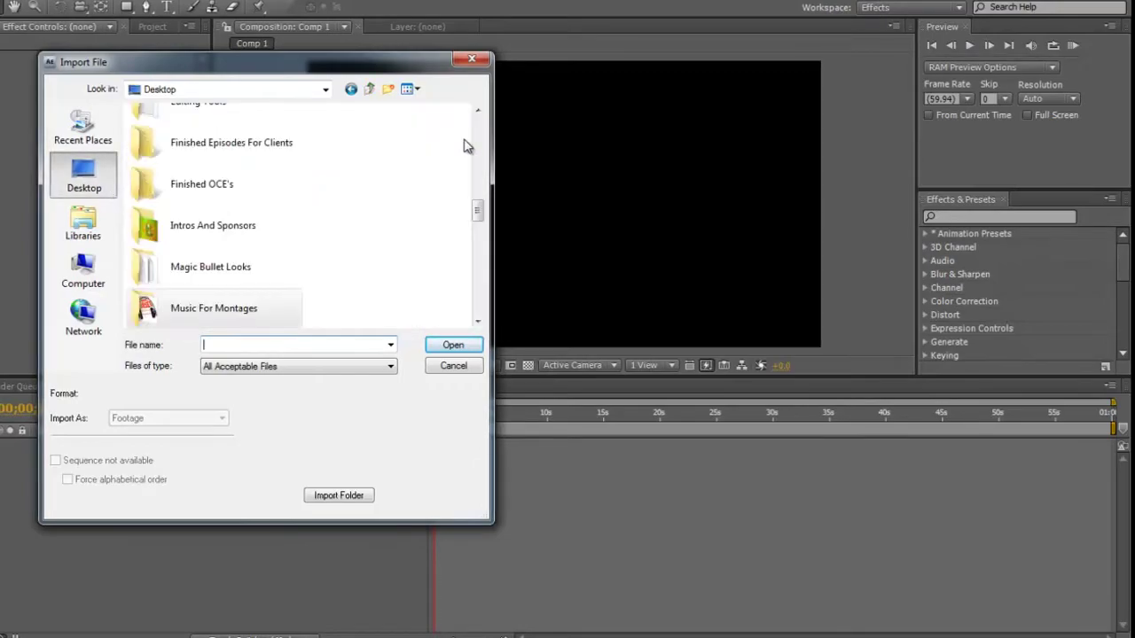
left_click_drag(477, 208, 478, 163)
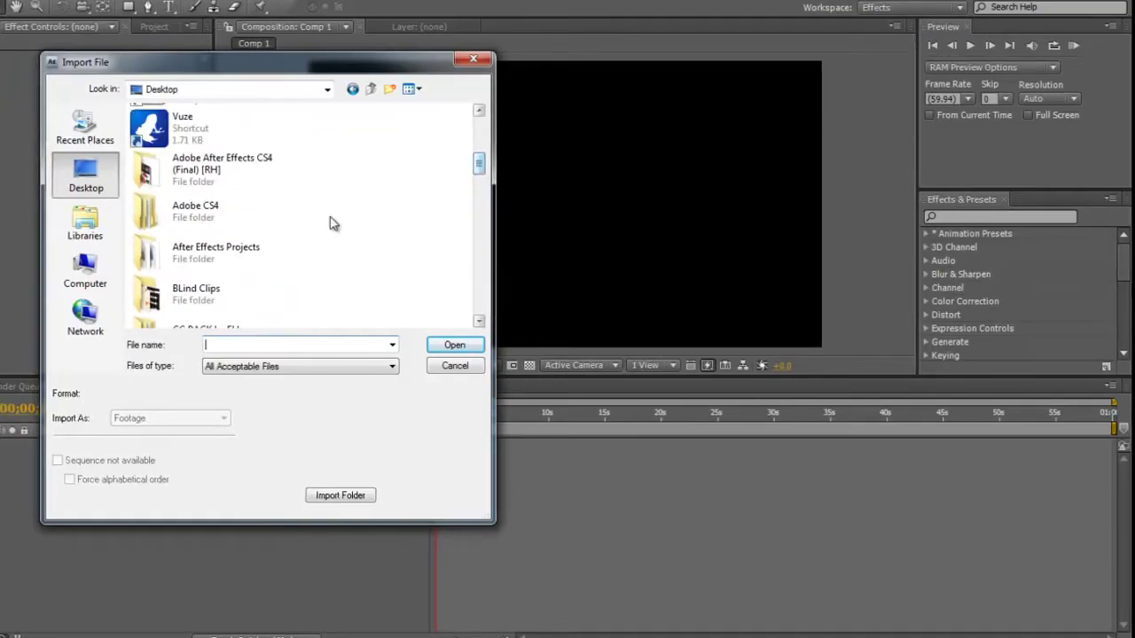
double_click(216, 295)
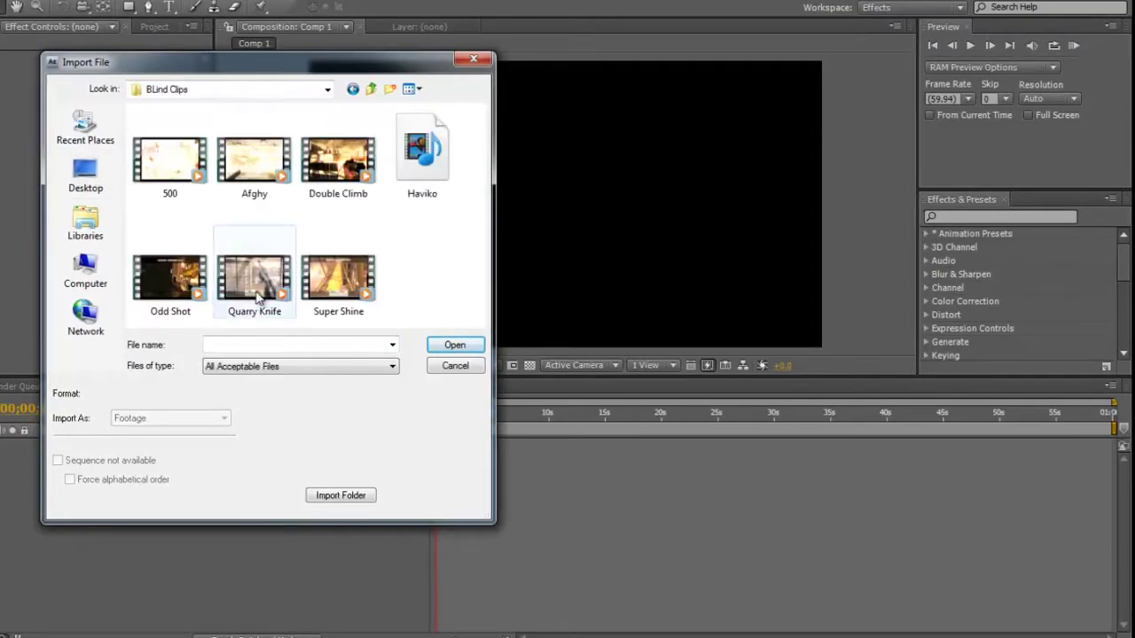
double_click(419, 159)
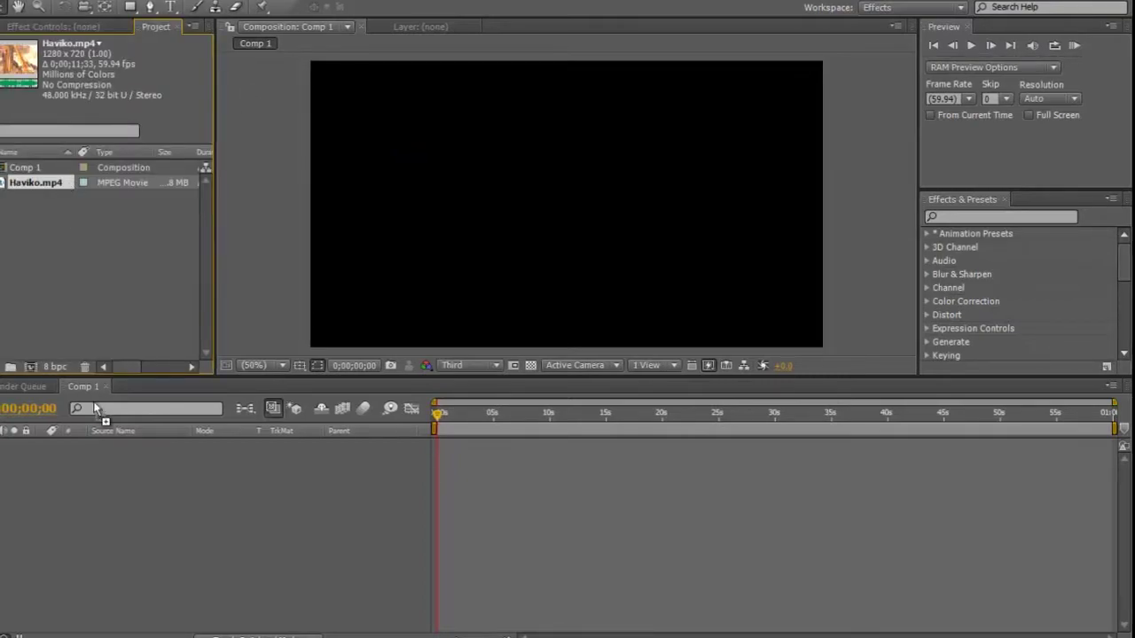
left_click_drag(94, 404, 79, 467)
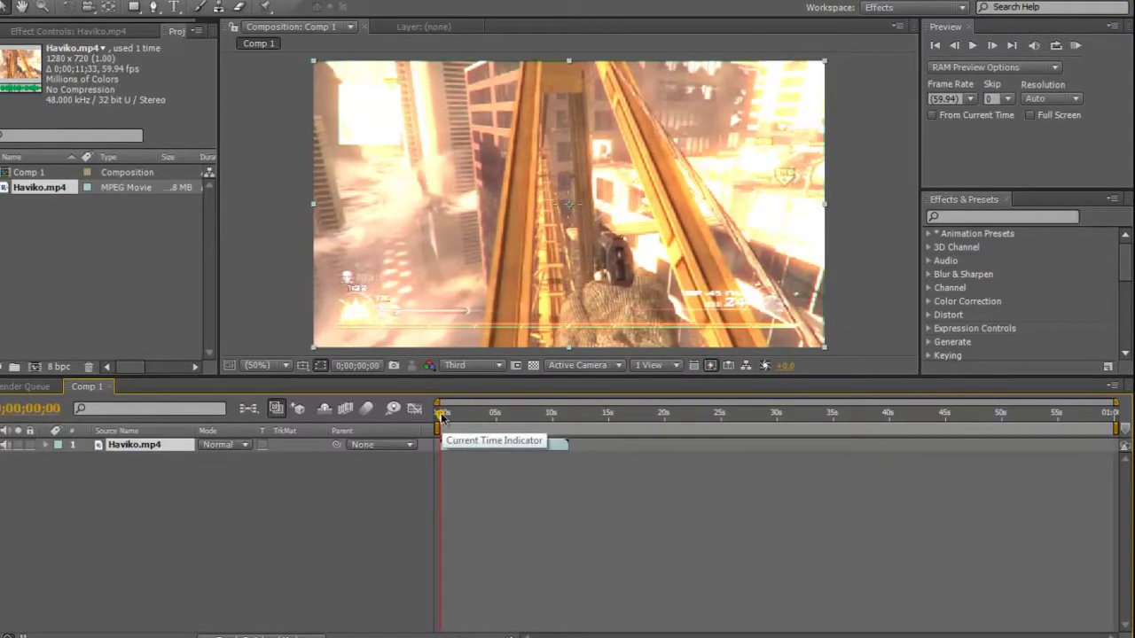
Scrub the Haviko.mp4 layer forward to around the 3-second mark.
left_click_drag(443, 428, 484, 422)
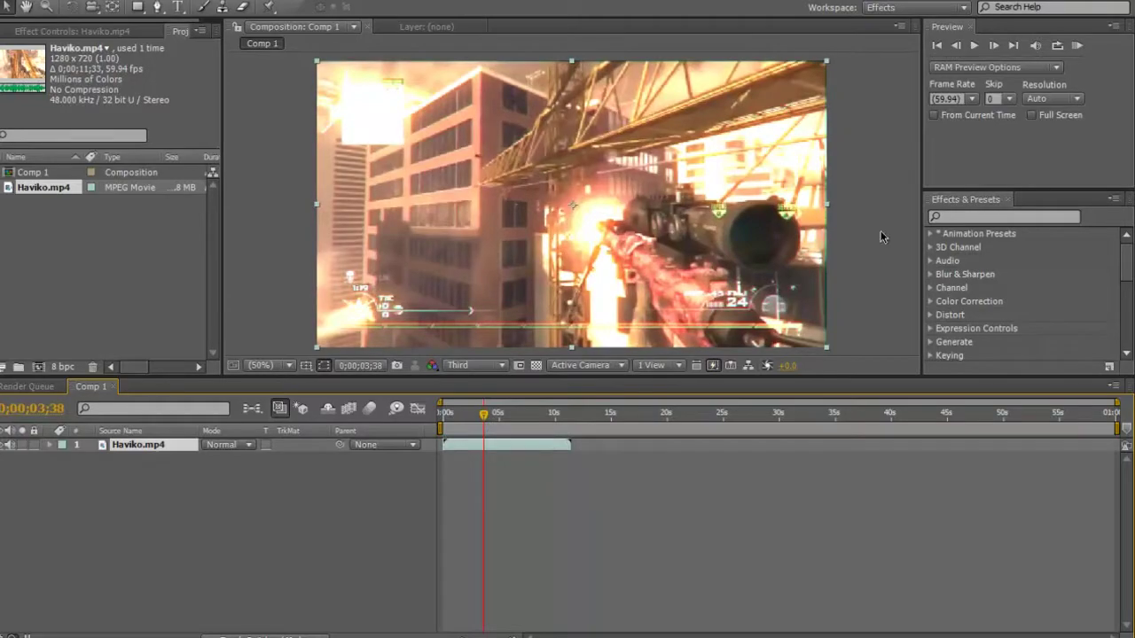
left_click(966, 214)
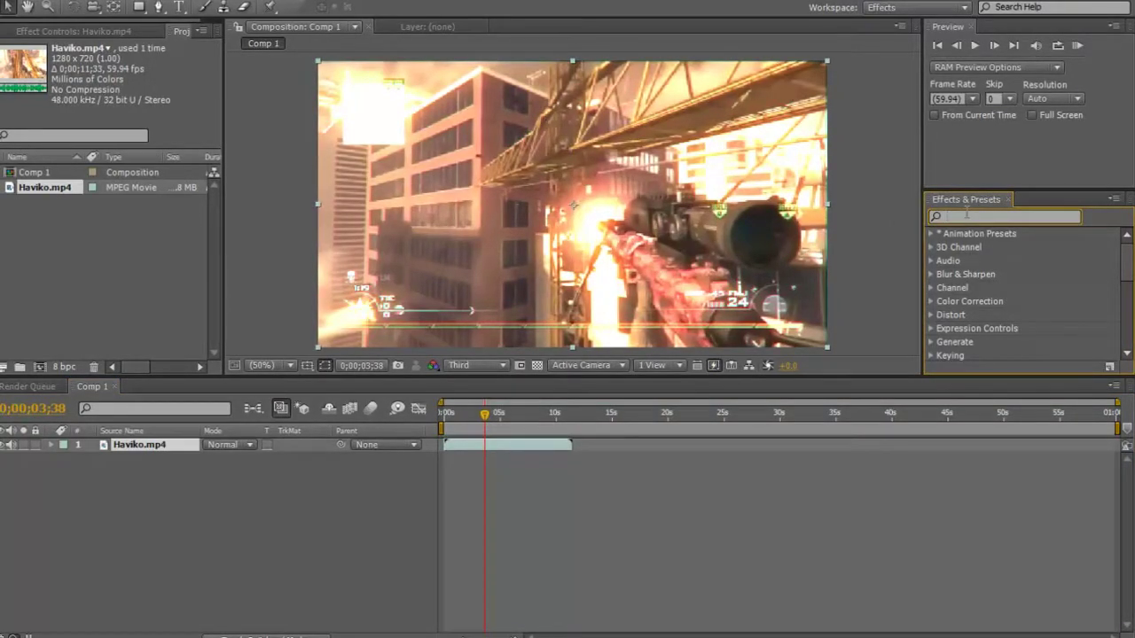
Apply Twixtor 4.5 to the Haviko.mp4 layer with an input frame rate of 59.94.
type("twixt")
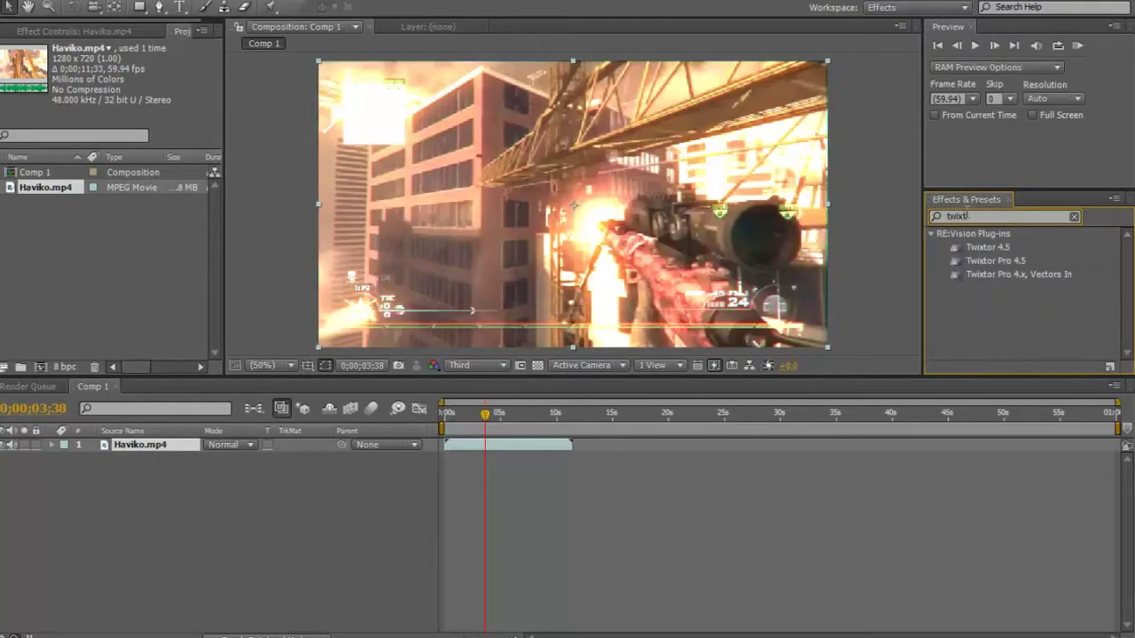
left_click_drag(983, 250, 539, 447)
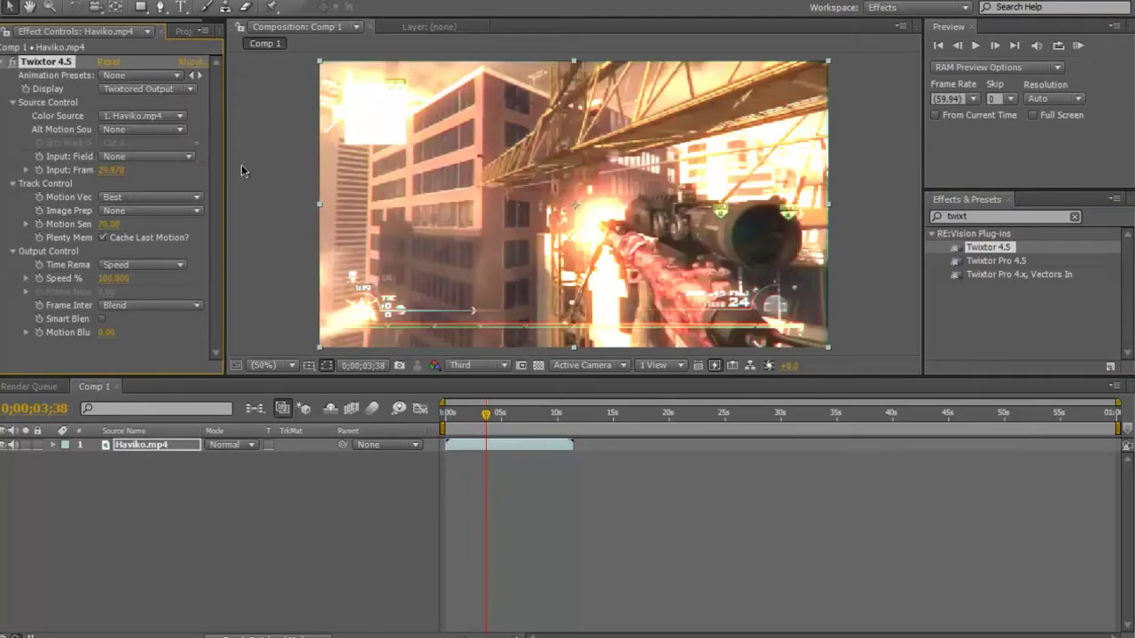
left_click(112, 169)
type("59.94")
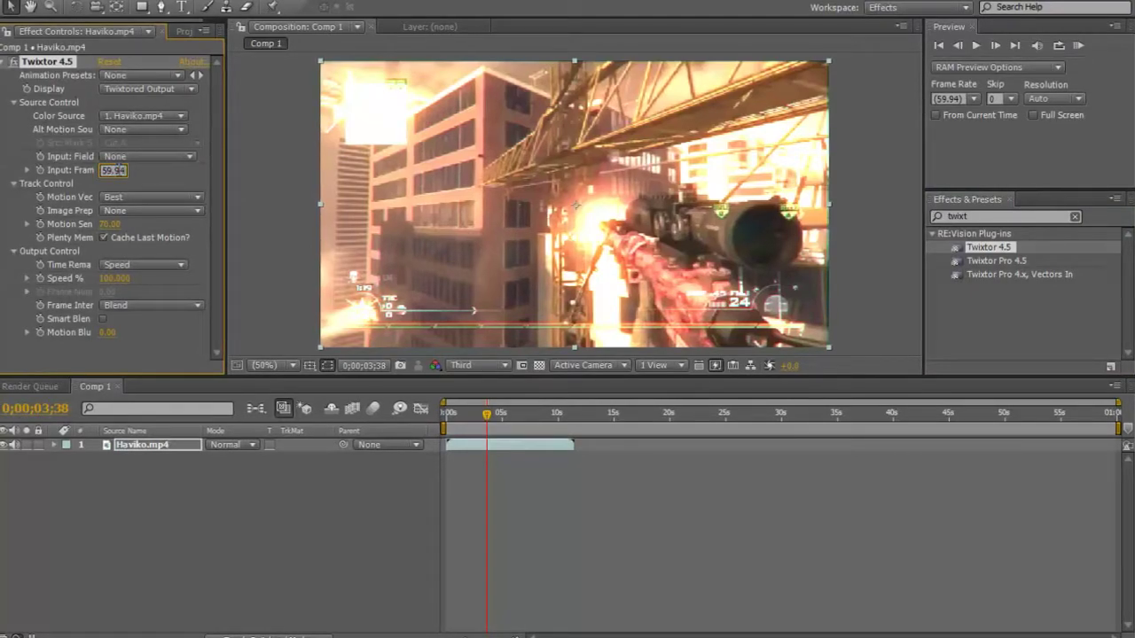
key("Return")
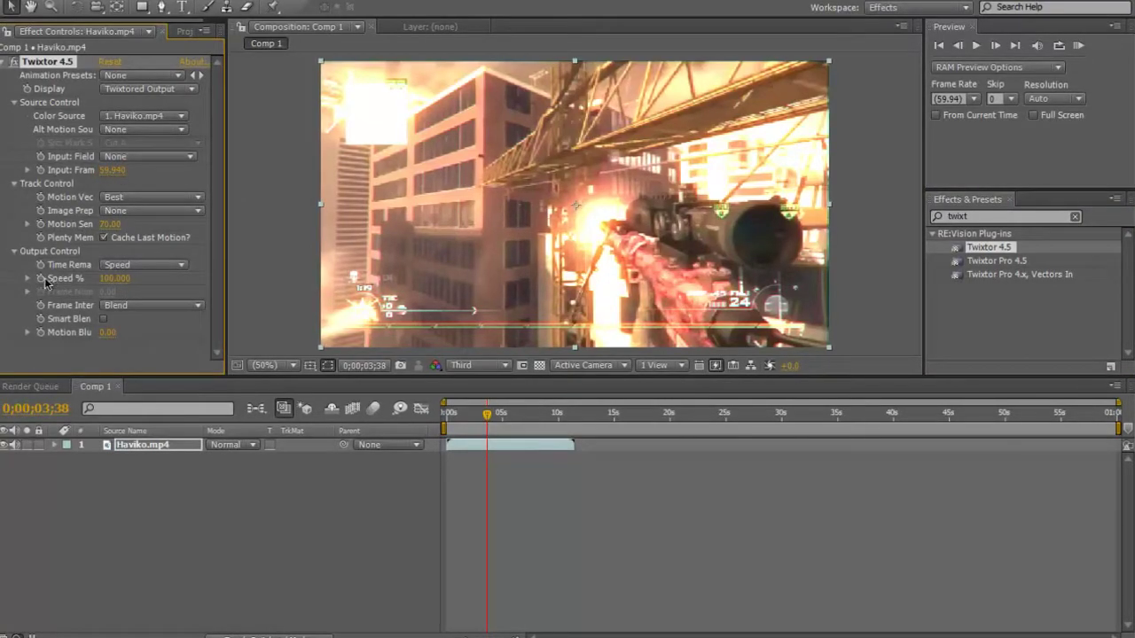
One frame later set Twixtor Speed % to 10, then settle on frame 0;00;03;38.
left_click(995, 46)
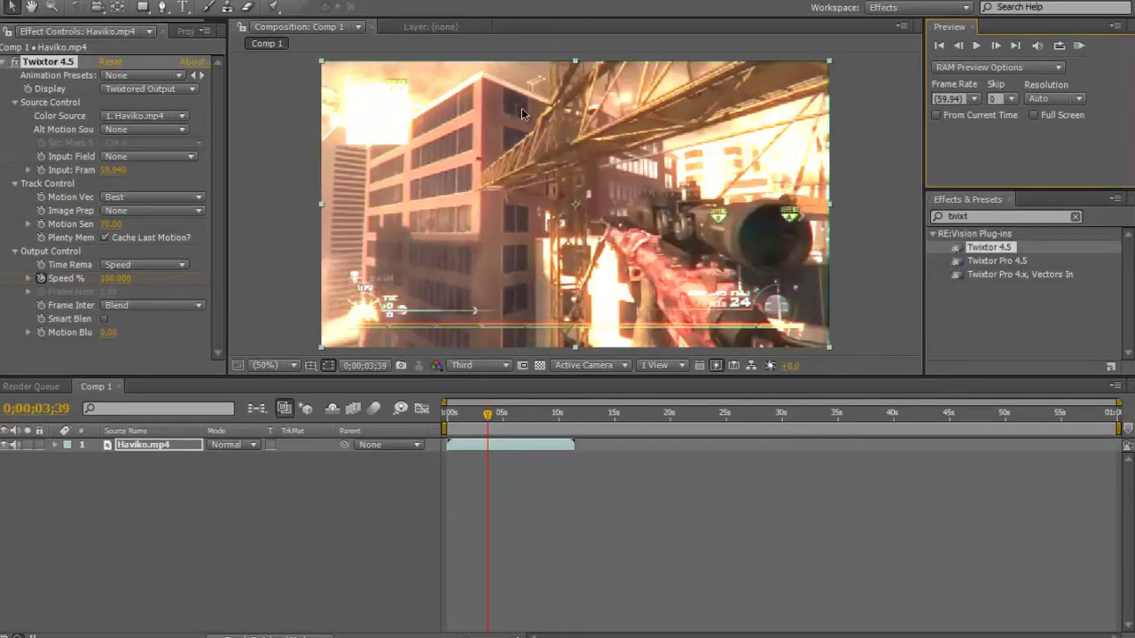
left_click(114, 279)
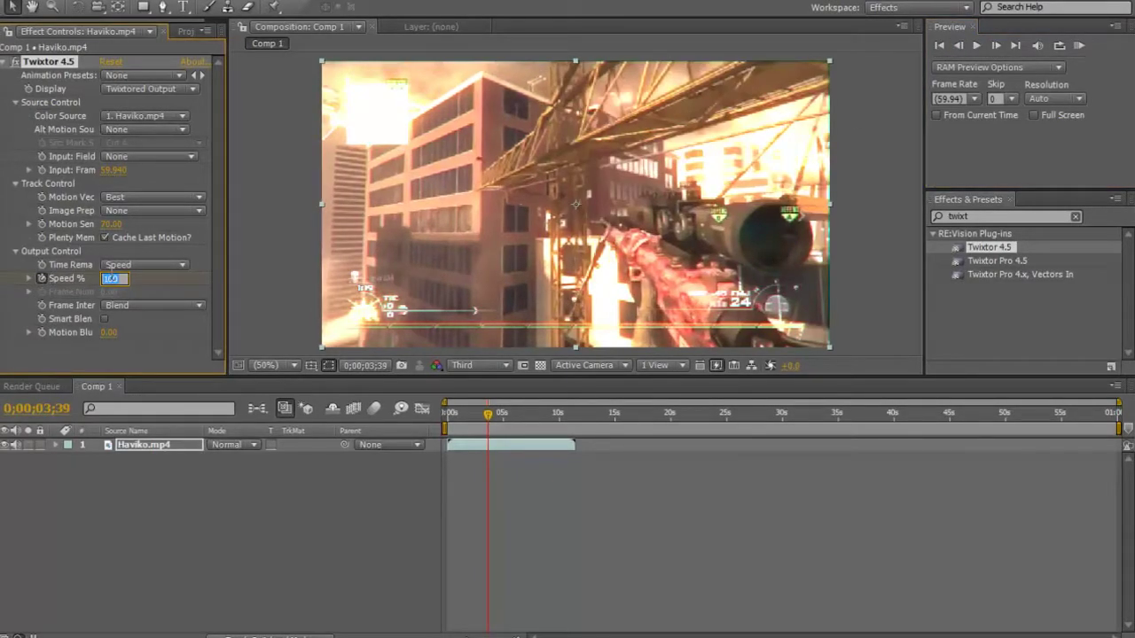
type("10")
key("Return")
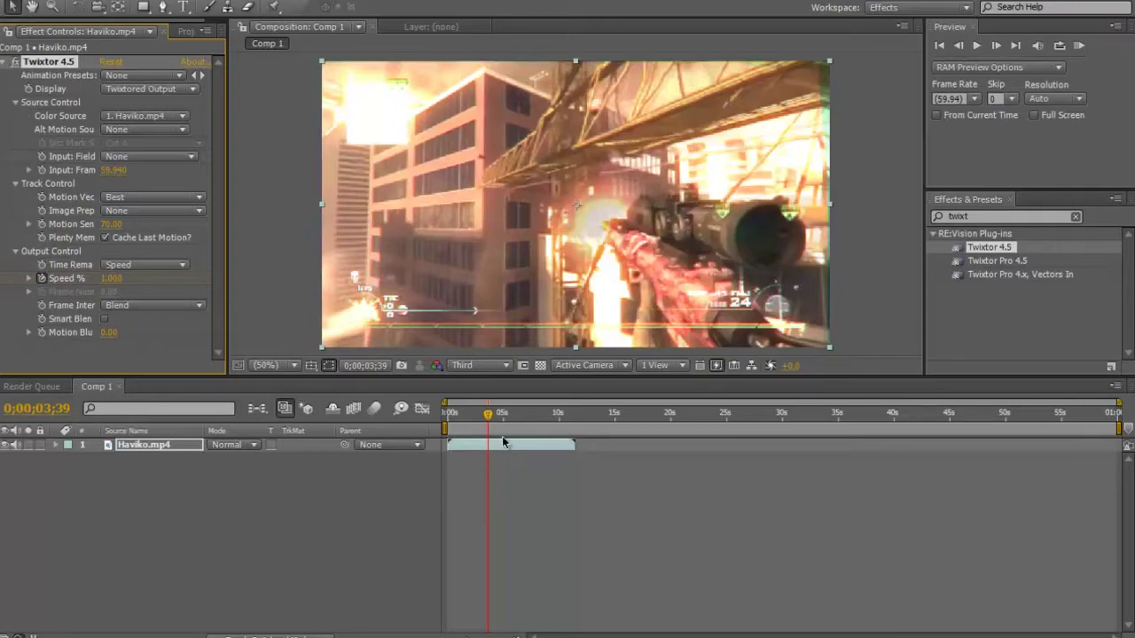
left_click(495, 415)
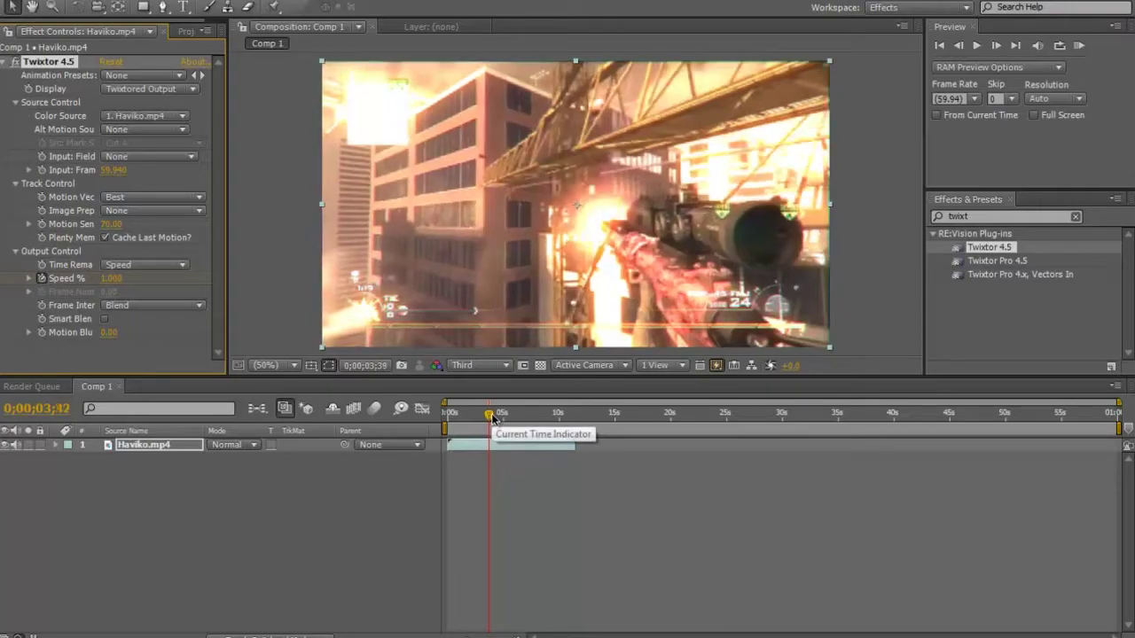
left_click(489, 415)
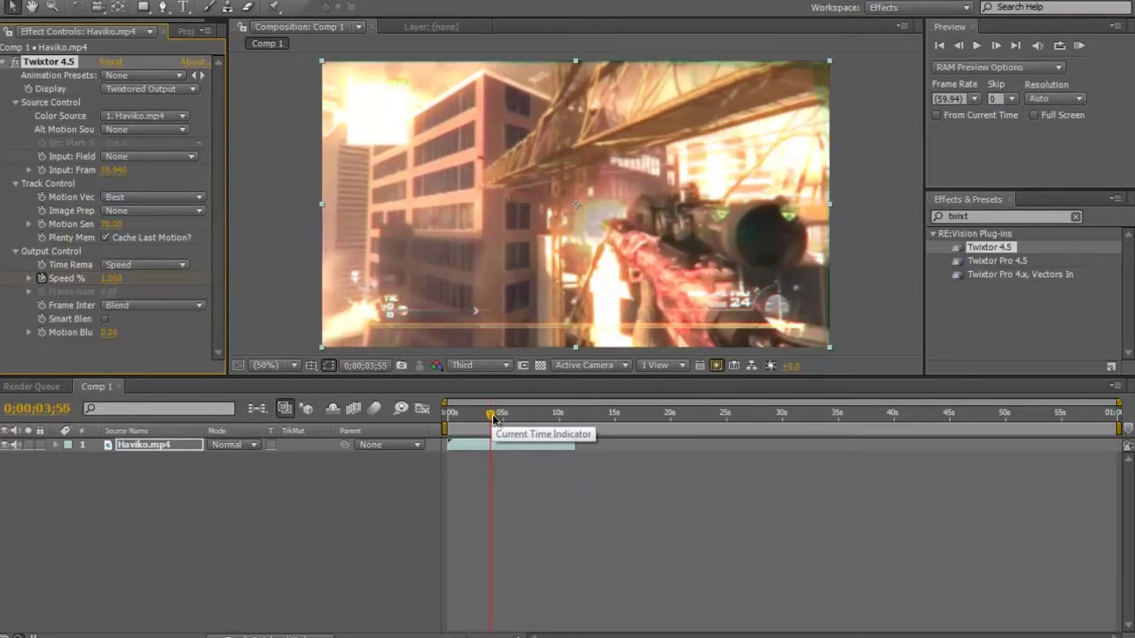
left_click_drag(488, 417, 490, 416)
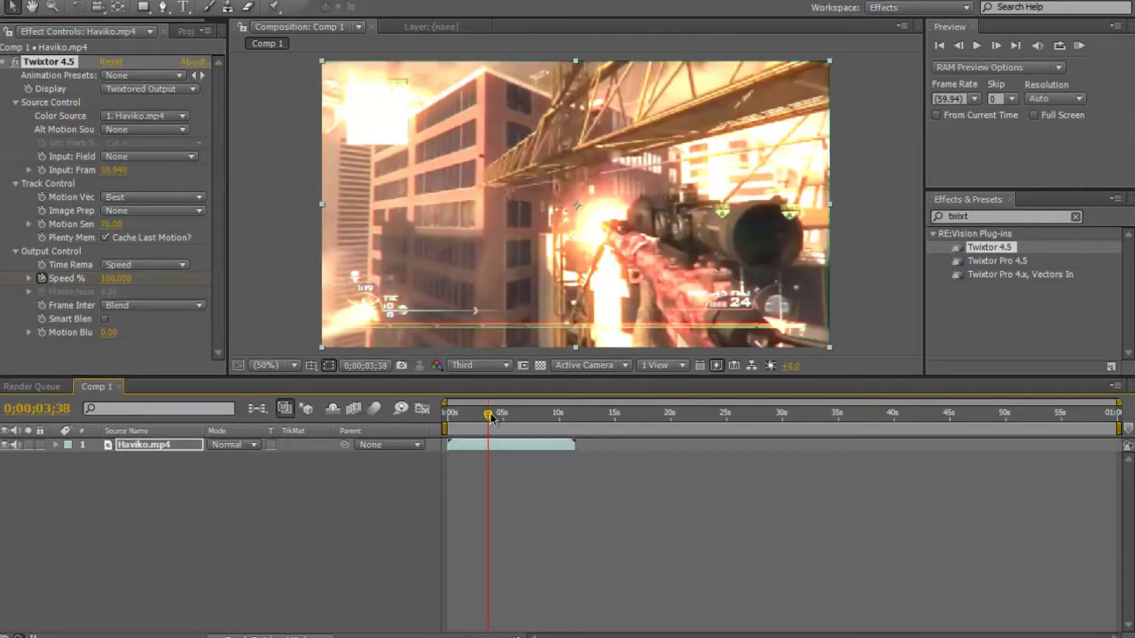
Duplicate the Haviko.mp4 layer with Ctrl+D and drag layer 1's in-point to 0;00;03;38.
key("ctrl+d")
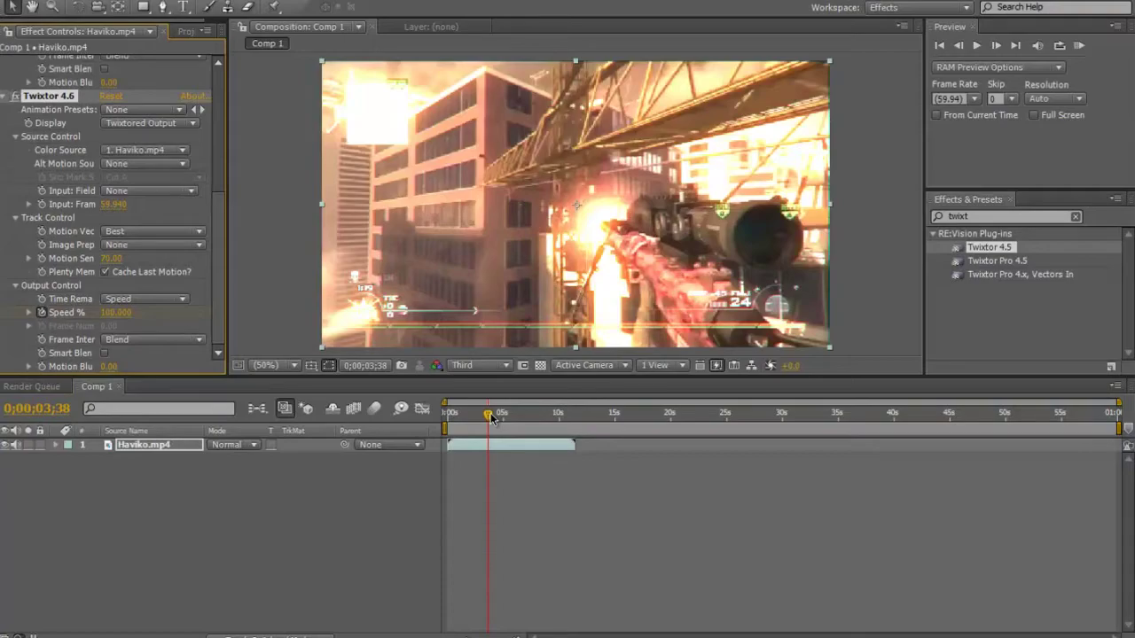
key("ctrl+z")
left_click(492, 446)
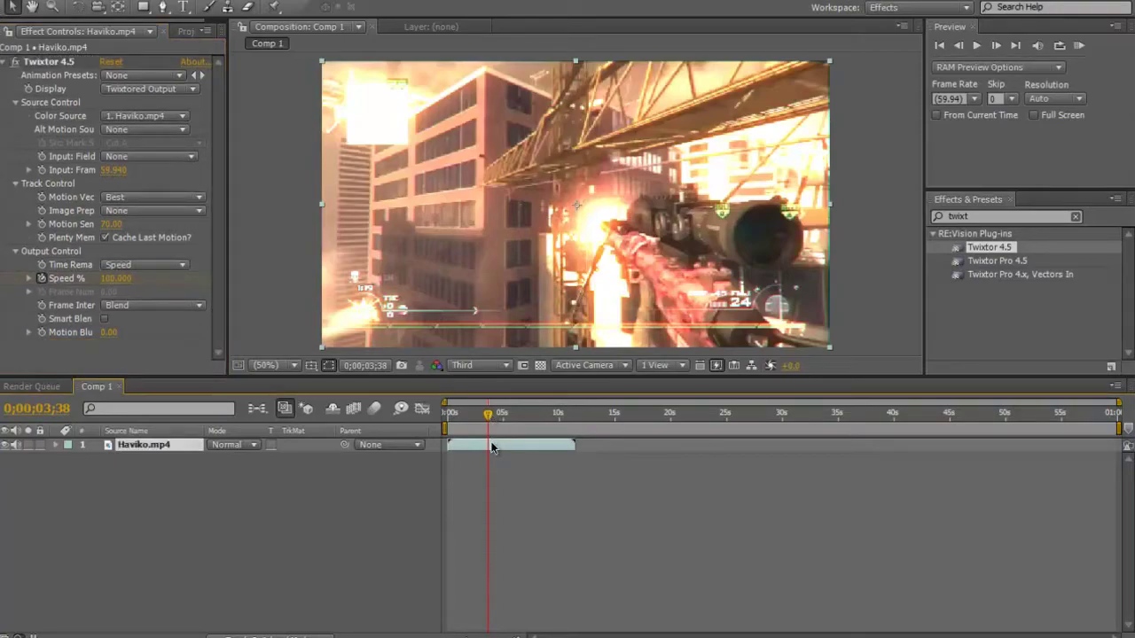
key("ctrl+d")
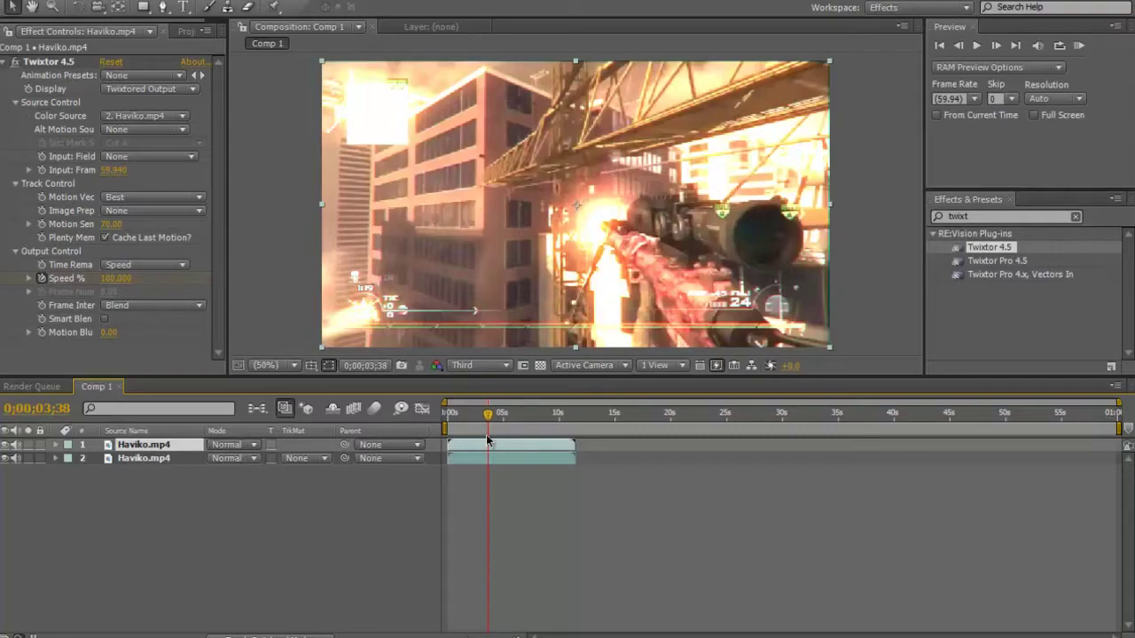
left_click_drag(449, 446, 486, 448)
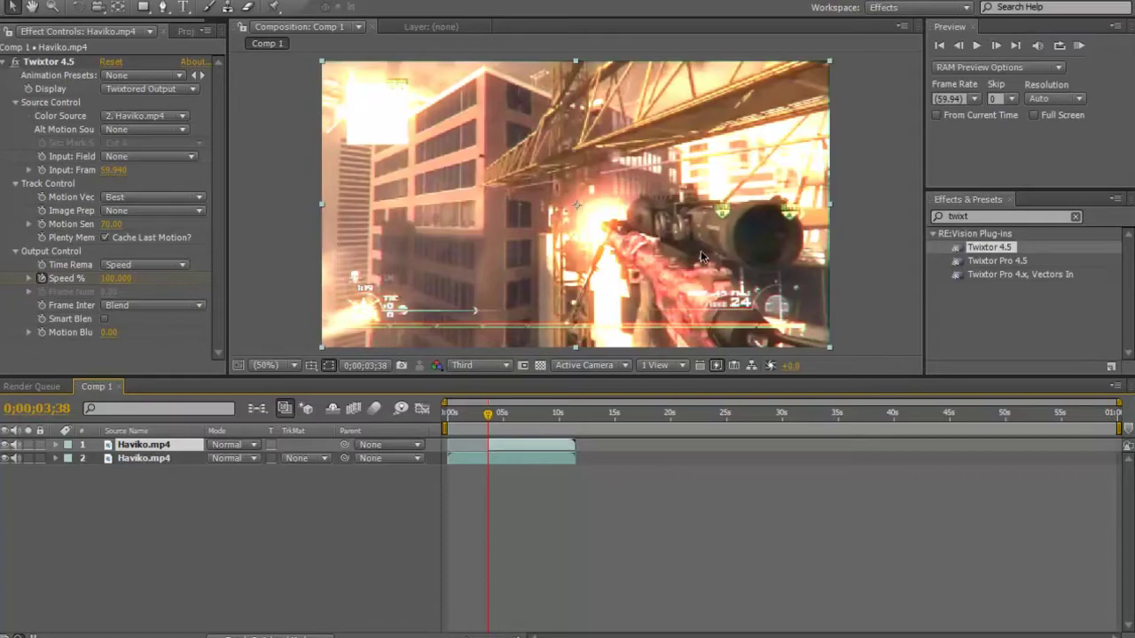
Apply CC Lens to the top layer with Size 0 at 0;00;03;38.
left_click(975, 217)
type("cc lens")
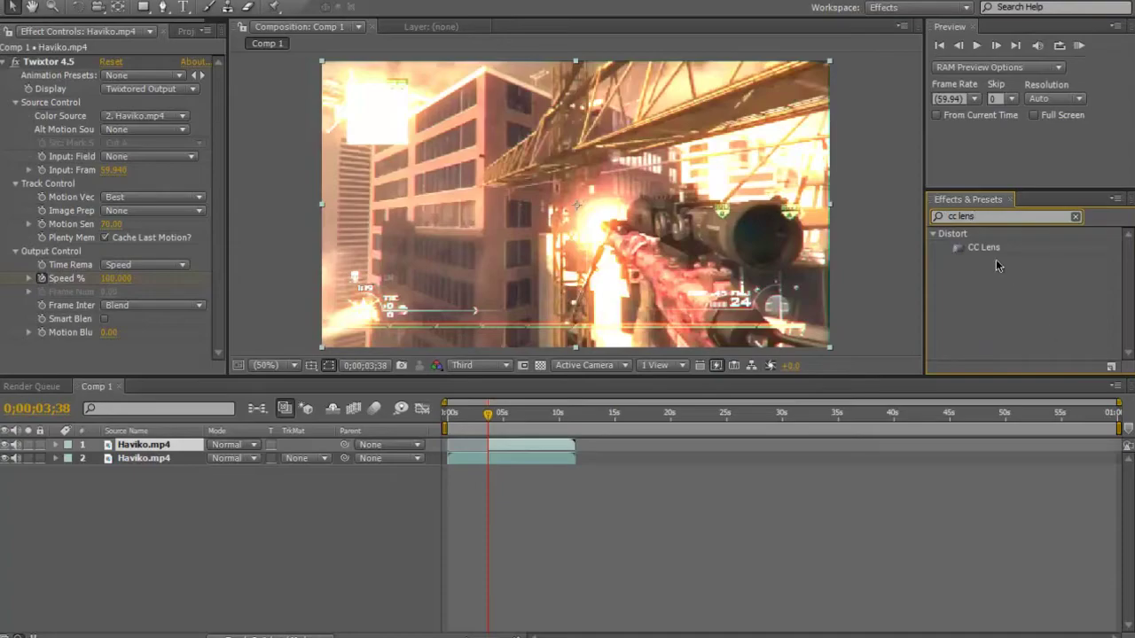
left_click_drag(983, 250, 567, 449)
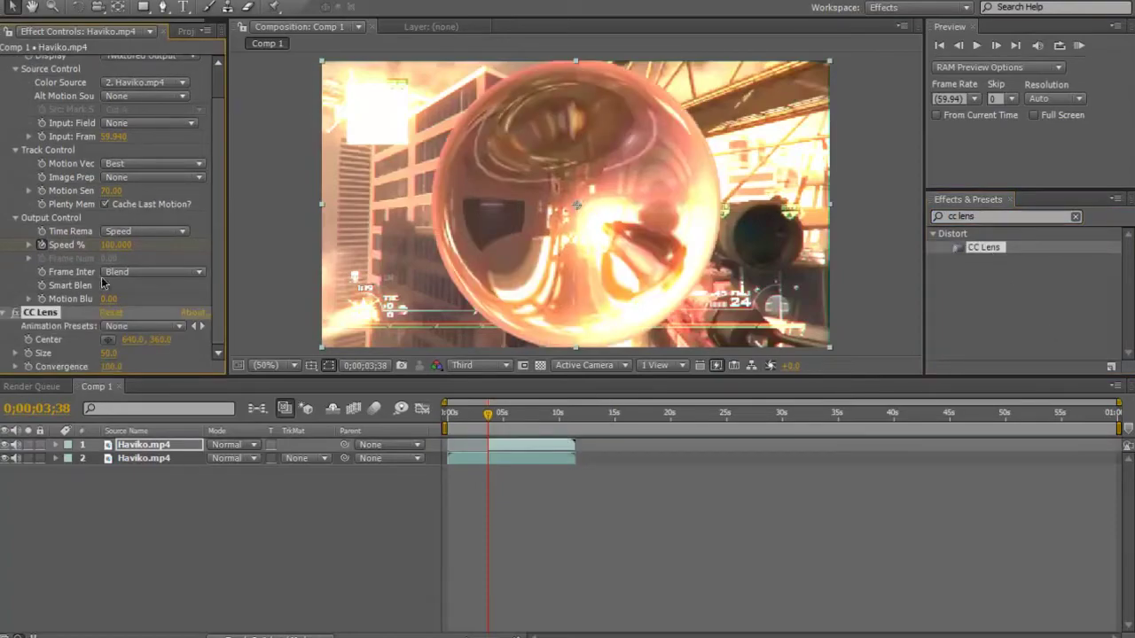
left_click(108, 353)
type("0")
key("Return")
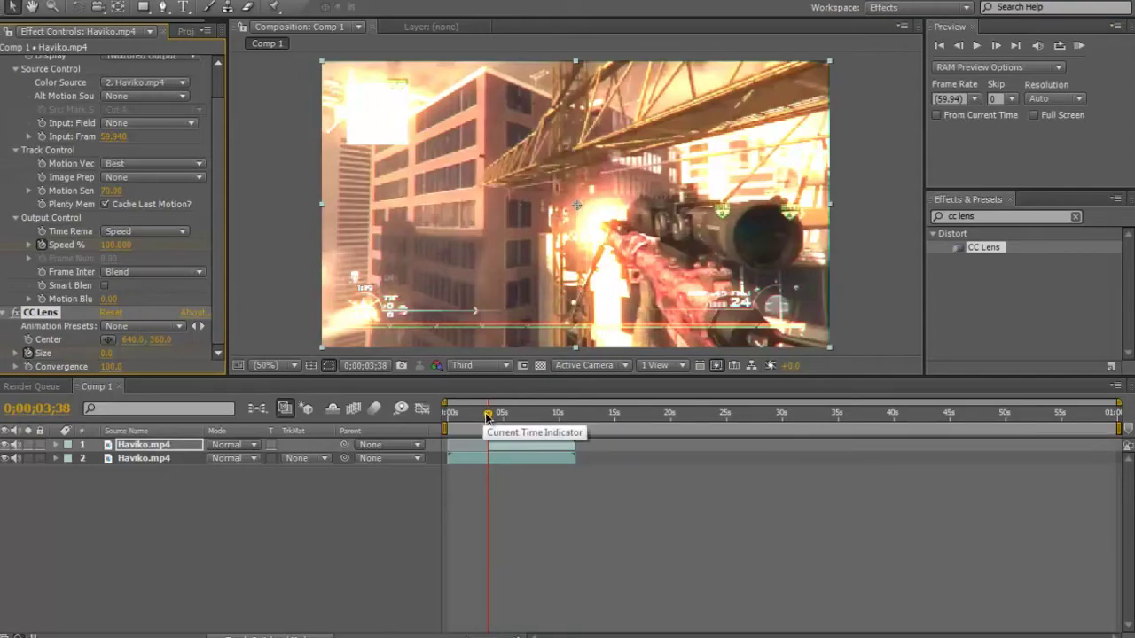
At 0;00;04;50 set the CC Lens Size to 500, then scrub back to preview.
left_click_drag(487, 416, 501, 417)
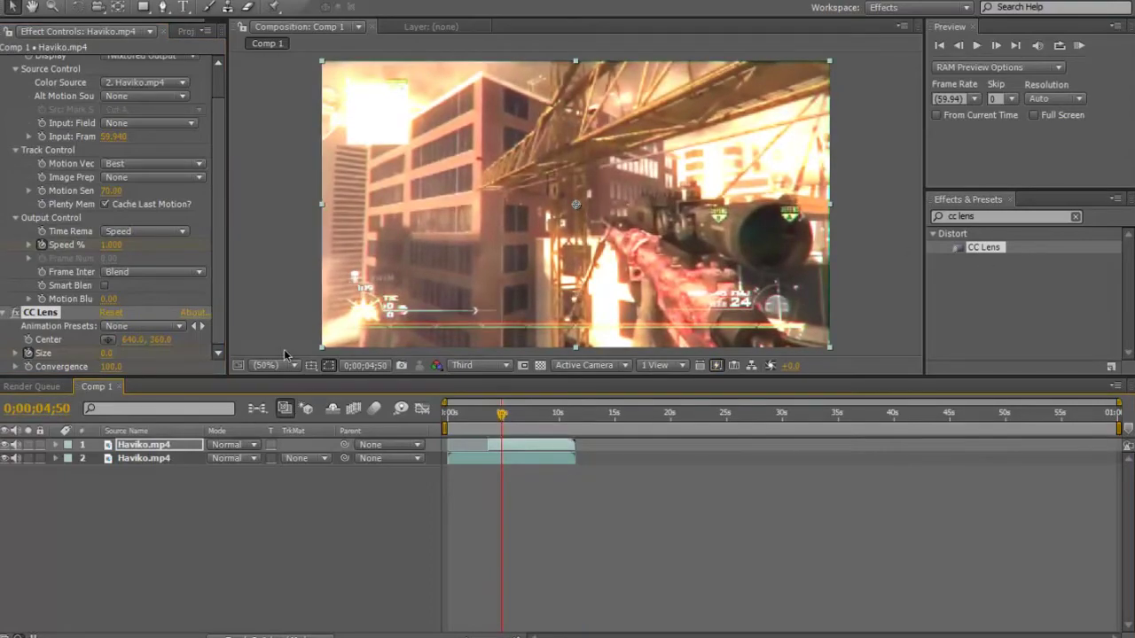
left_click(107, 353)
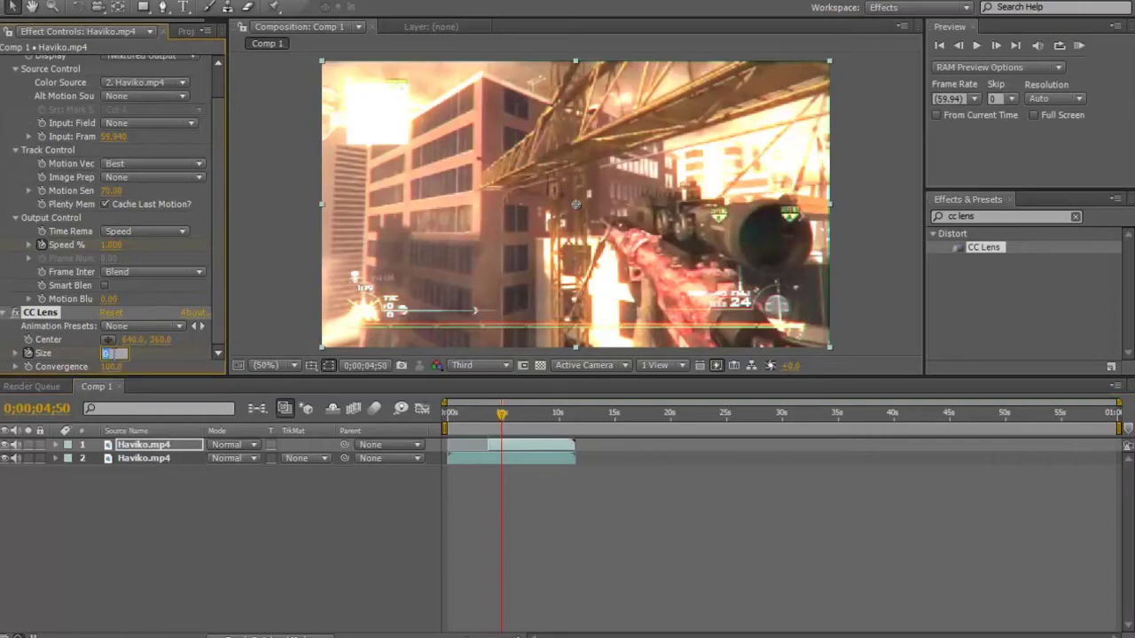
key("Return")
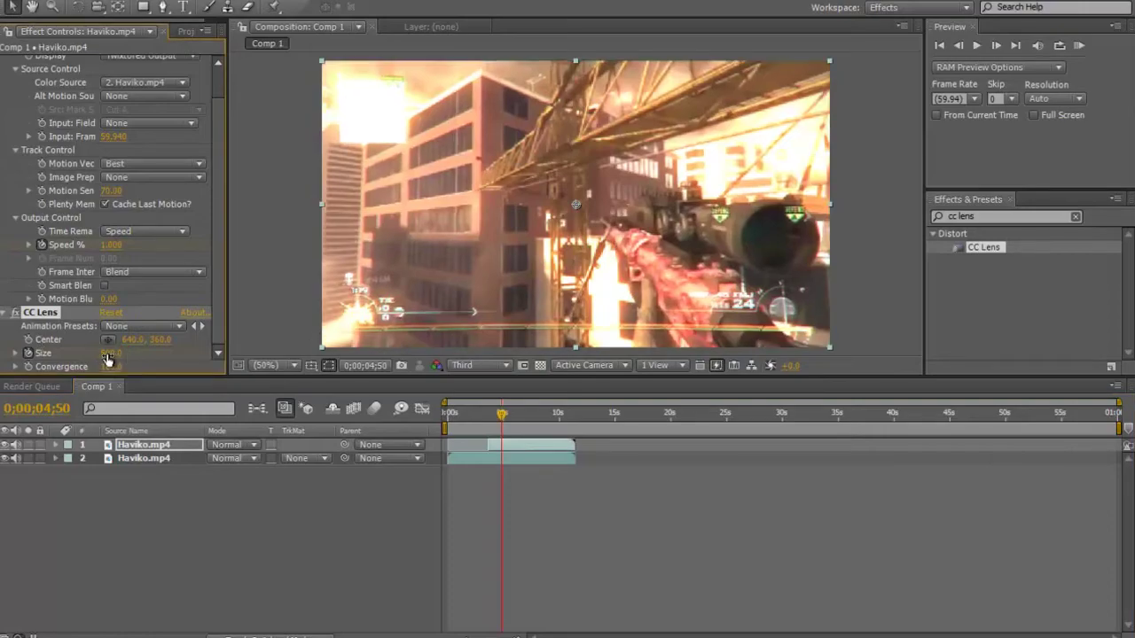
left_click(498, 414)
left_click_drag(498, 413, 487, 414)
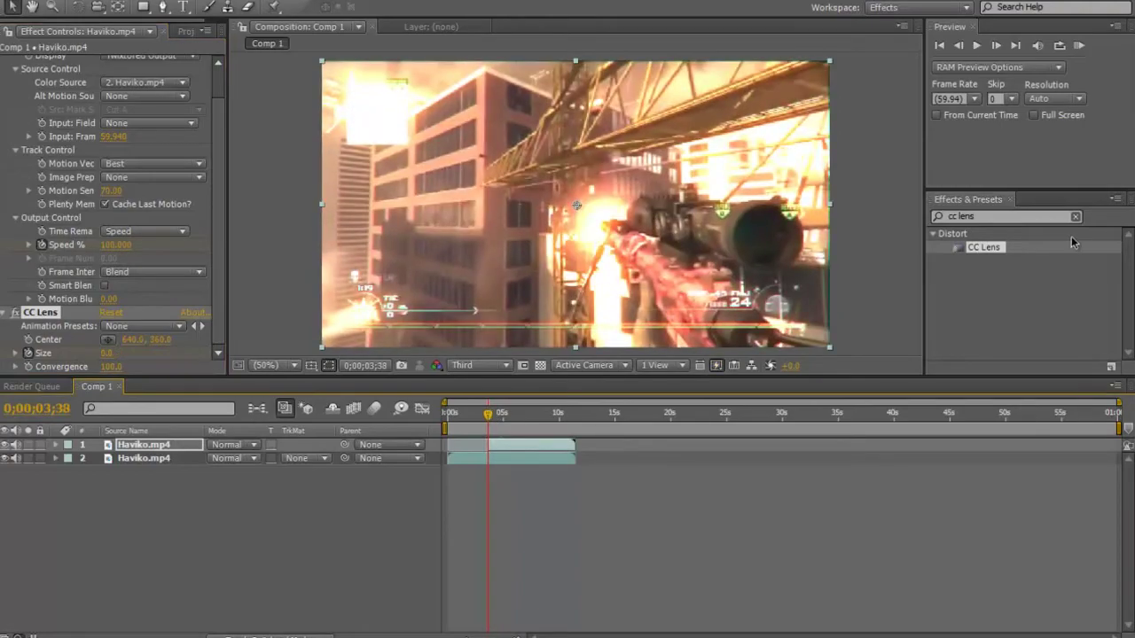
Apply CC Radial Fast Blur to layer 1 and scrub its Amount up to 67.
left_click(1005, 213)
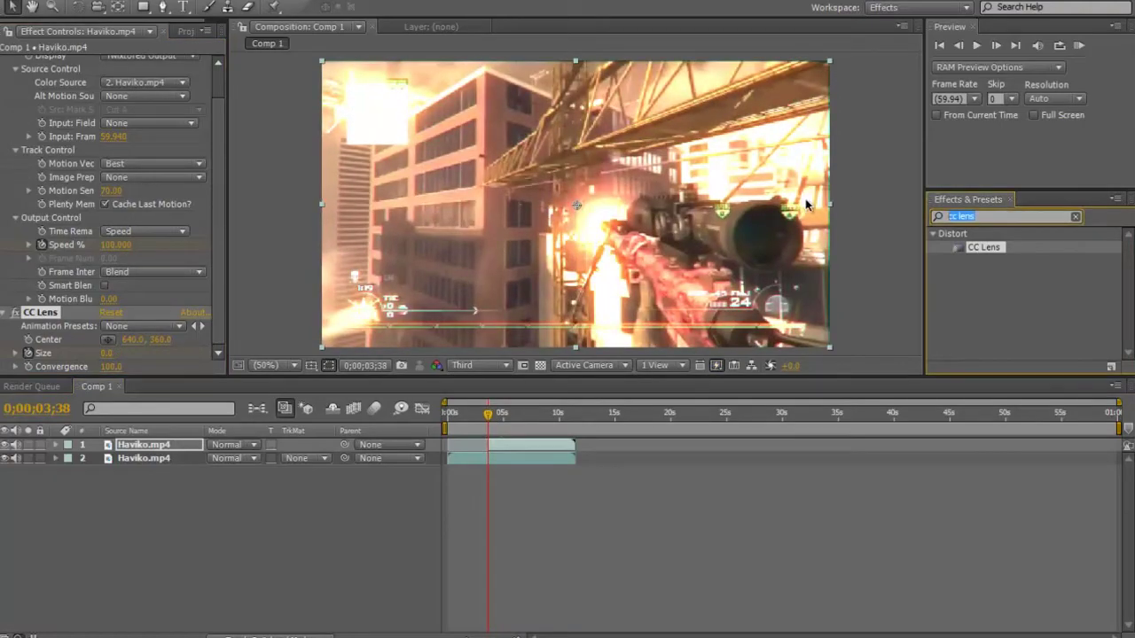
type("cc radial")
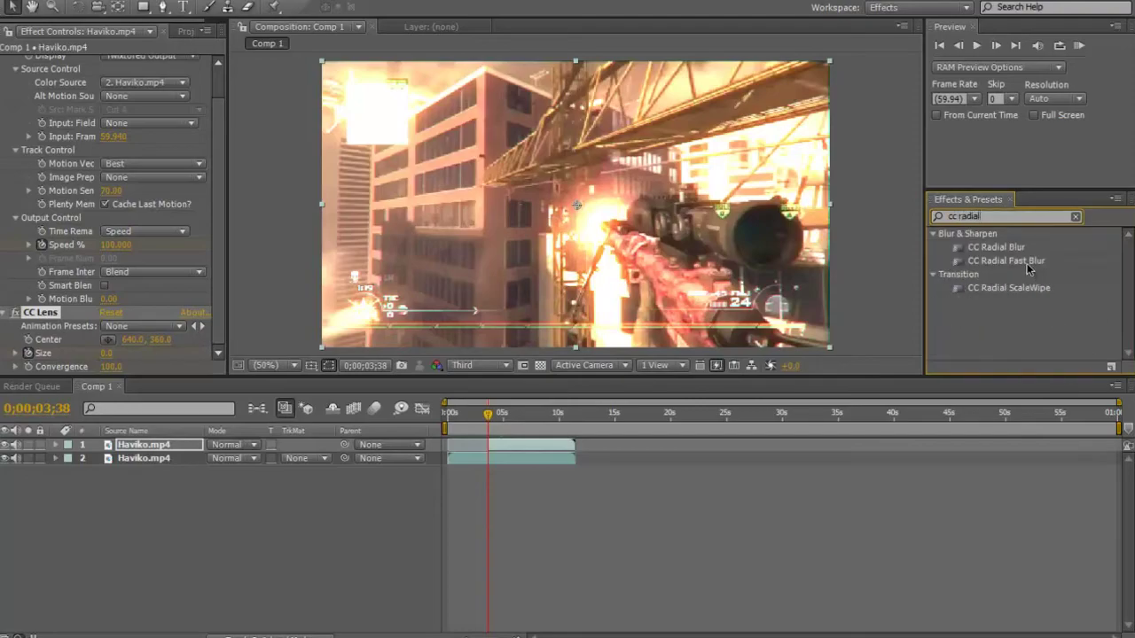
left_click_drag(1026, 264, 510, 446)
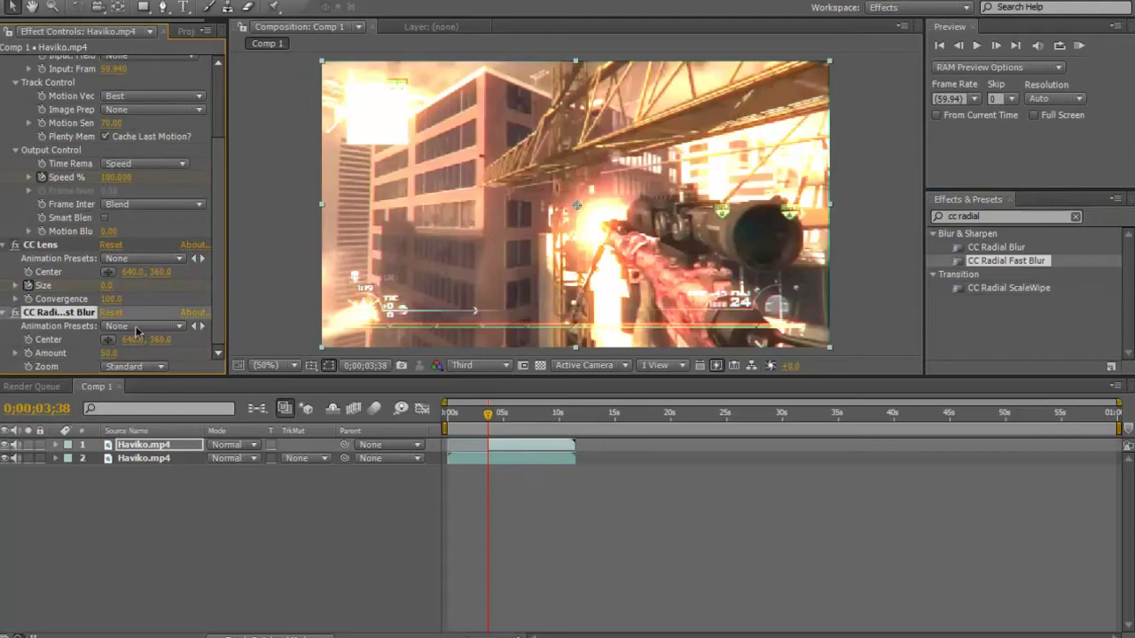
left_click_drag(109, 352, 135, 355)
mouse_move(490, 414)
left_mouse_down()
mouse_move(511, 415)
mouse_move(489, 416)
mouse_move(499, 414)
left_mouse_up()
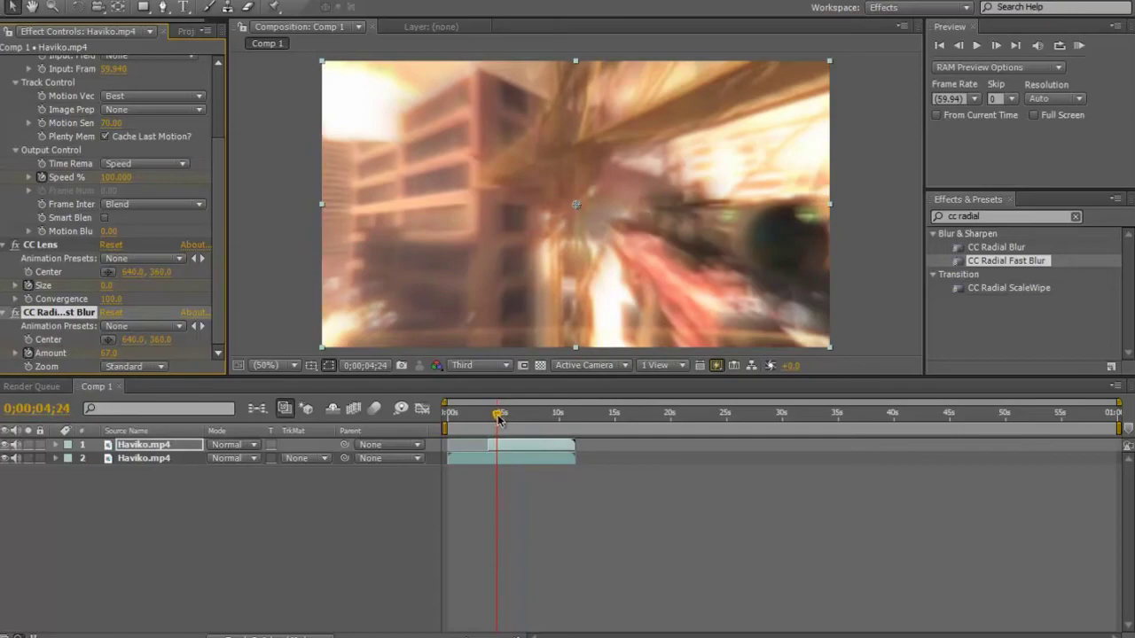
Scrub the radial blur Amount down to 0.0 and review the timeline.
left_click_drag(109, 353, 120, 273)
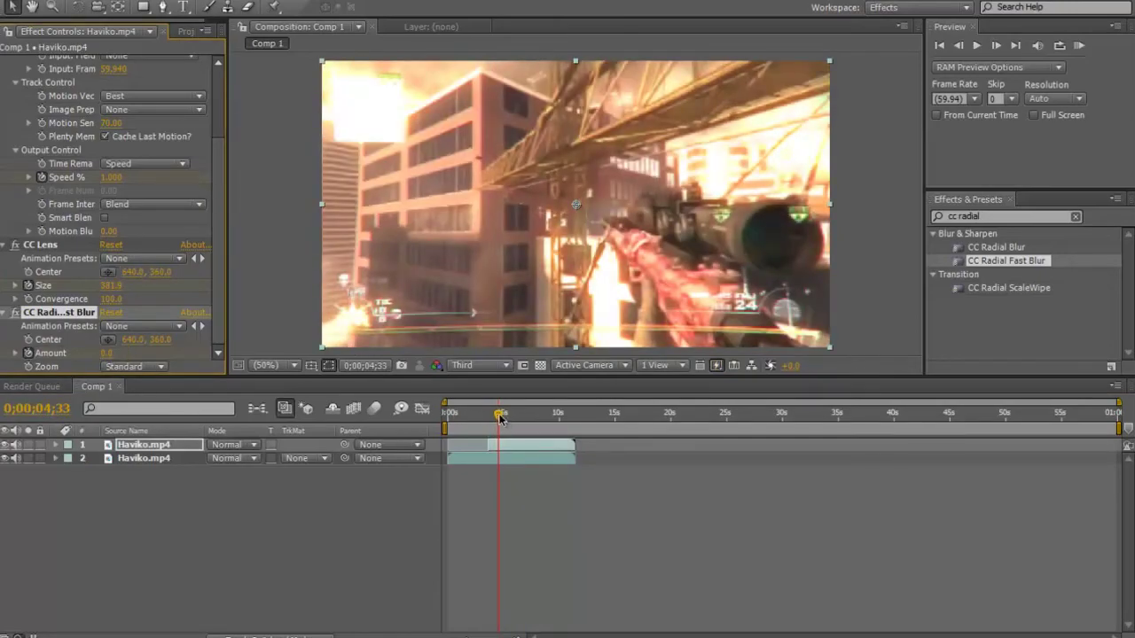
mouse_move(500, 418)
left_mouse_down()
mouse_move(455, 420)
mouse_move(502, 432)
mouse_move(490, 430)
mouse_move(507, 422)
left_mouse_up()
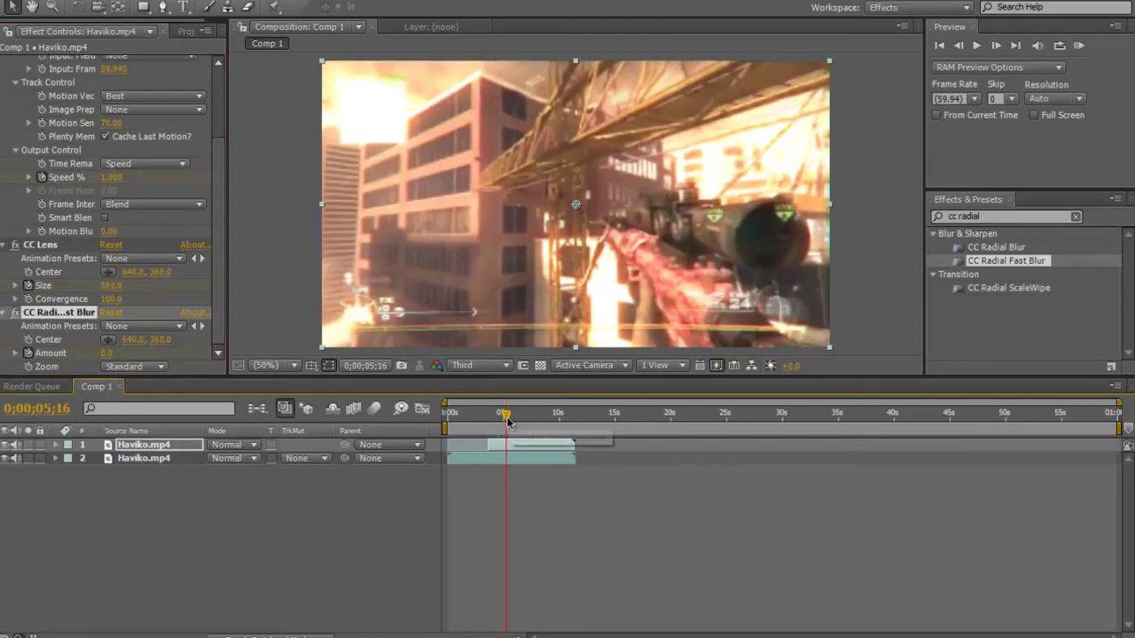